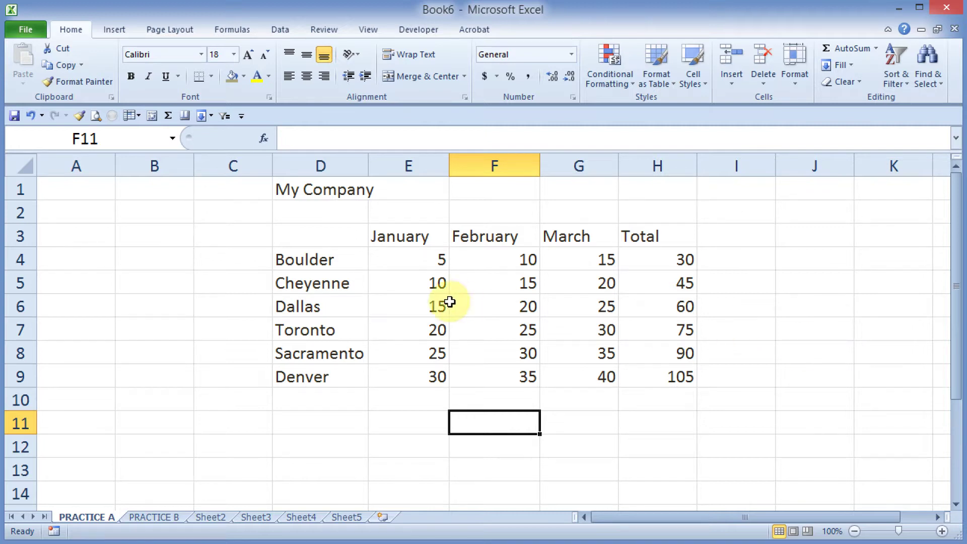
click(175, 31)
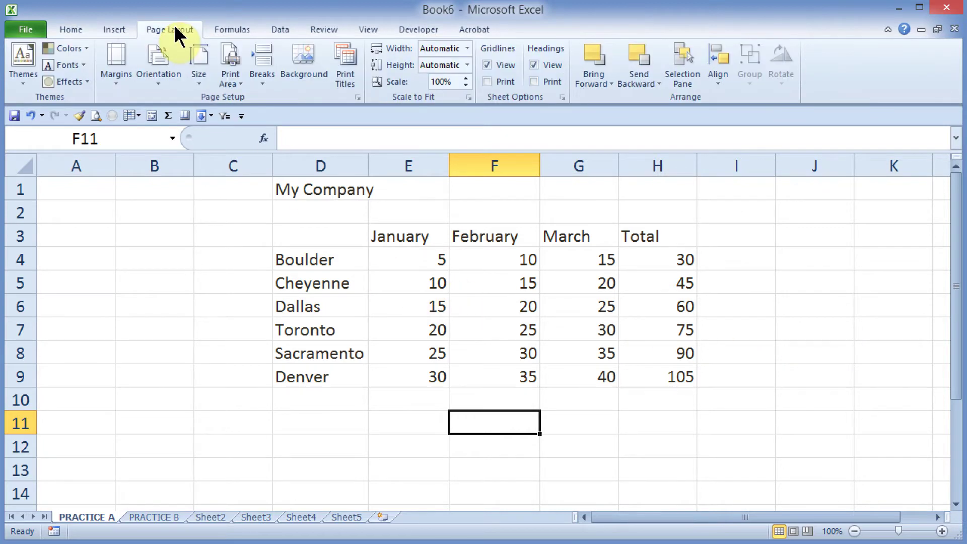
click(22, 90)
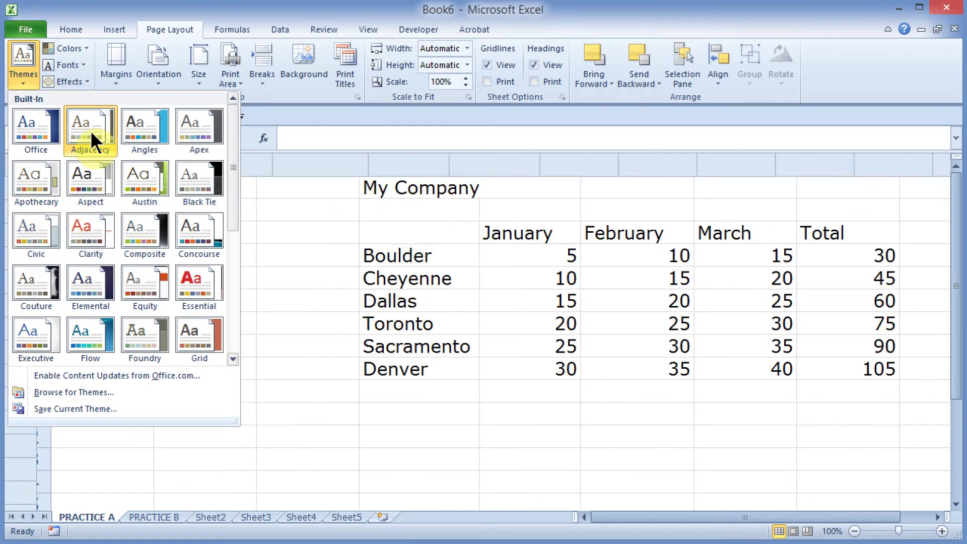
click(21, 122)
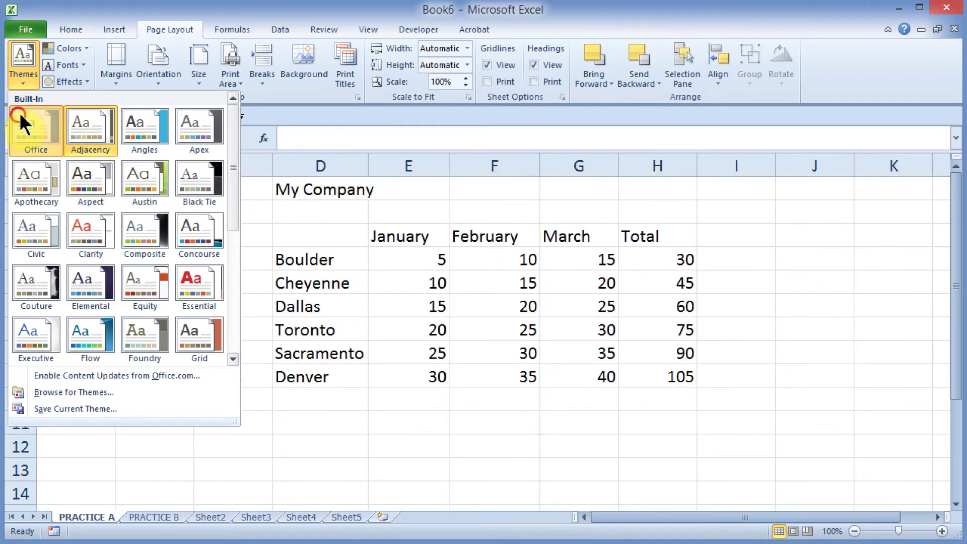
click(28, 80)
click(36, 123)
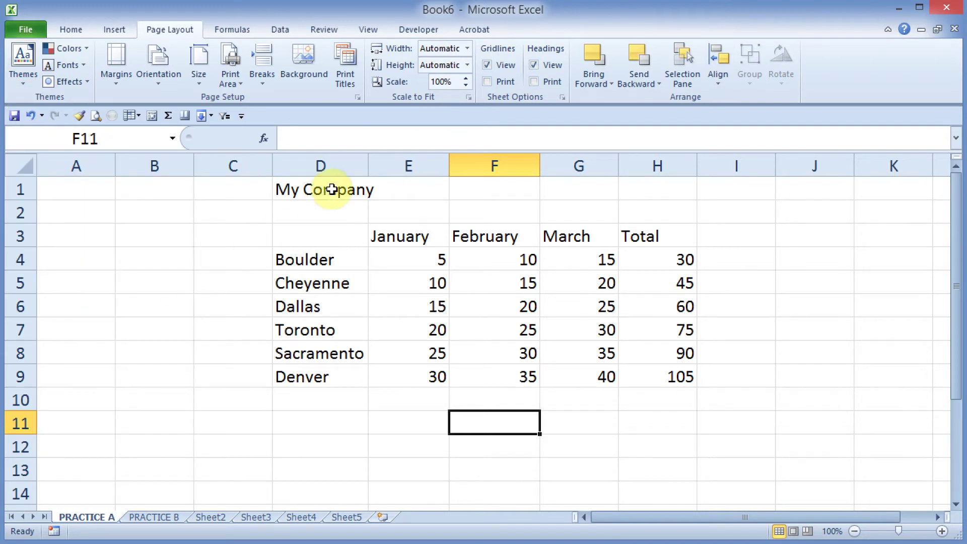
- Fill the title row D1:H1 with the orange theme colour from the Fill Color palette
drag(317, 189, 637, 192)
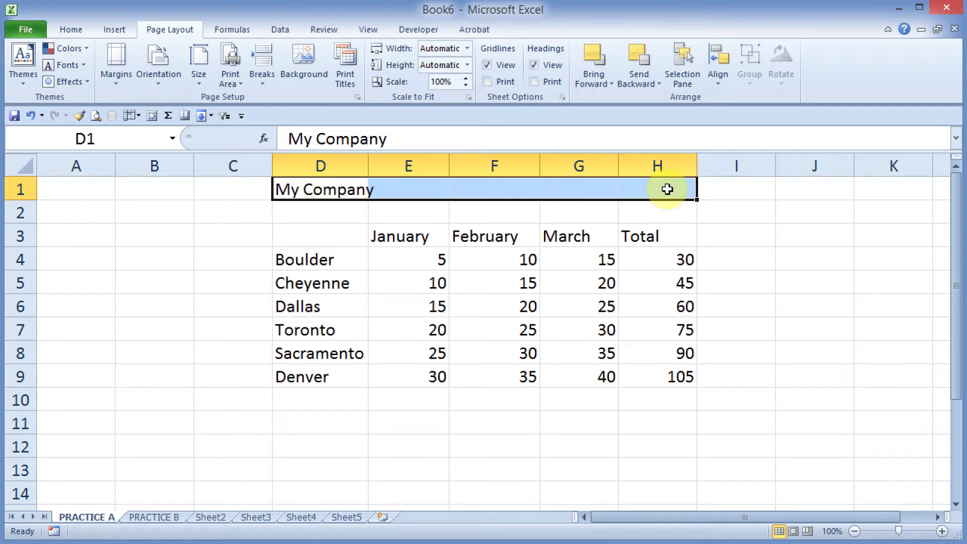
click(70, 30)
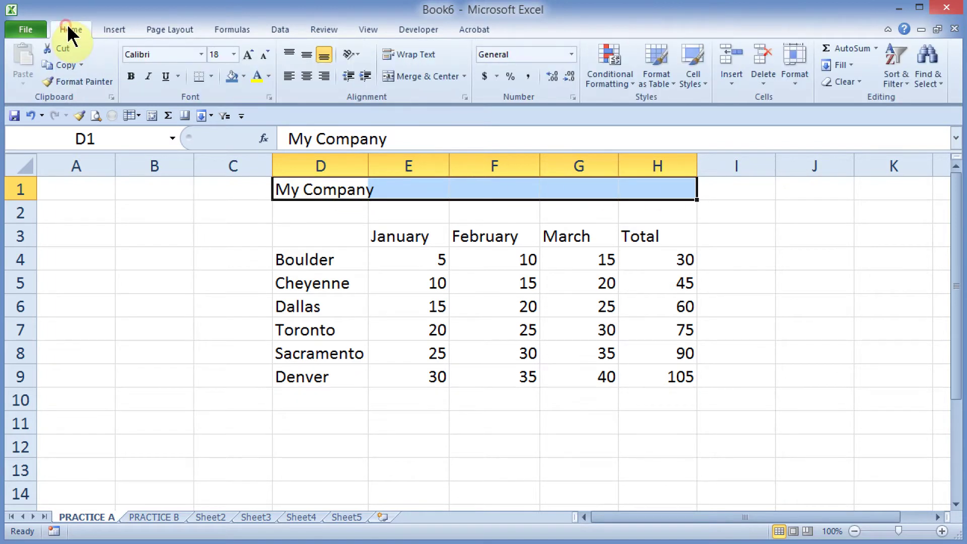
click(244, 77)
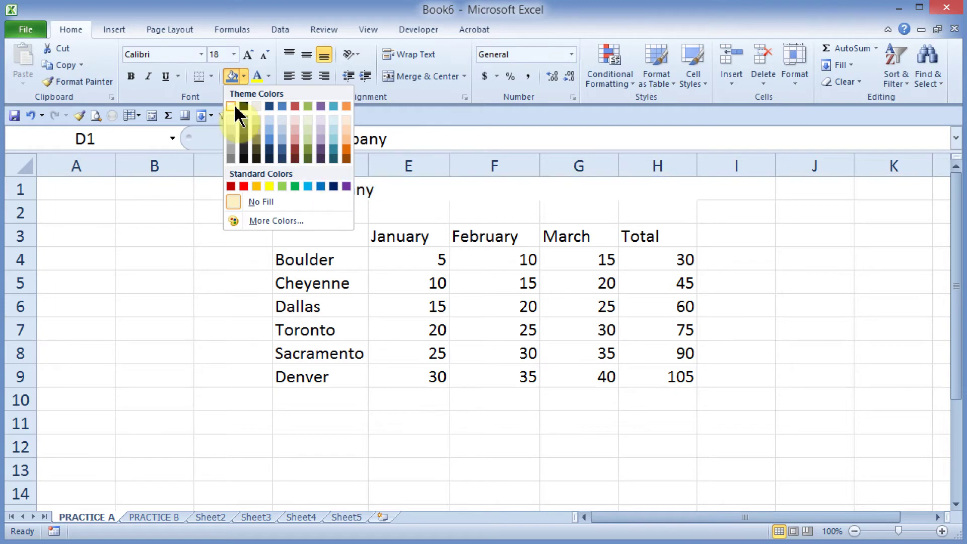
click(347, 109)
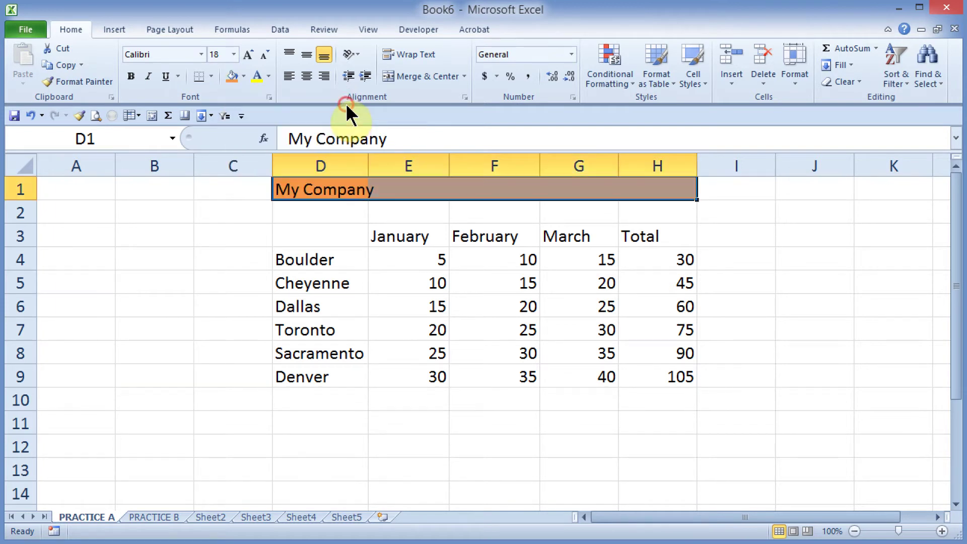
click(373, 255)
click(400, 274)
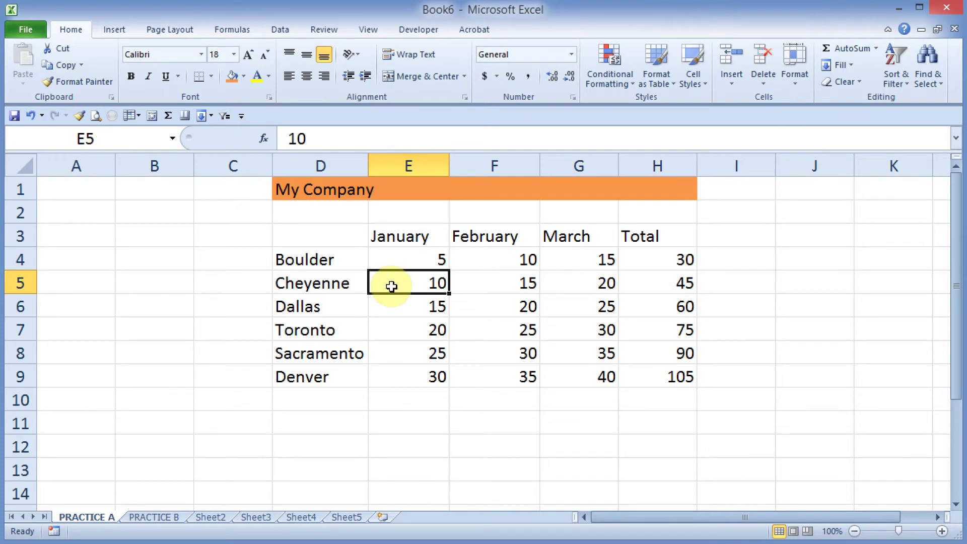
- Apply the Apex theme from the Page Layout Themes gallery
click(161, 29)
click(24, 80)
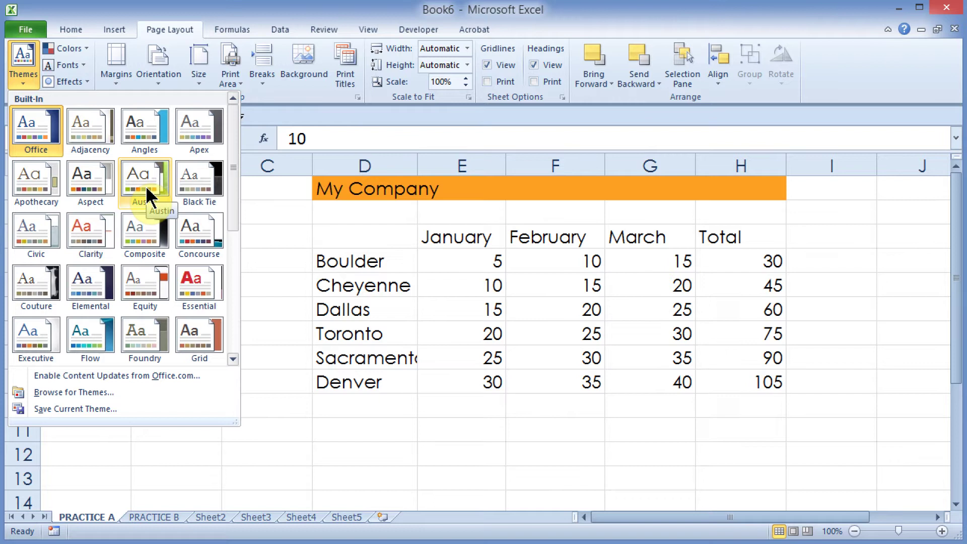
click(193, 132)
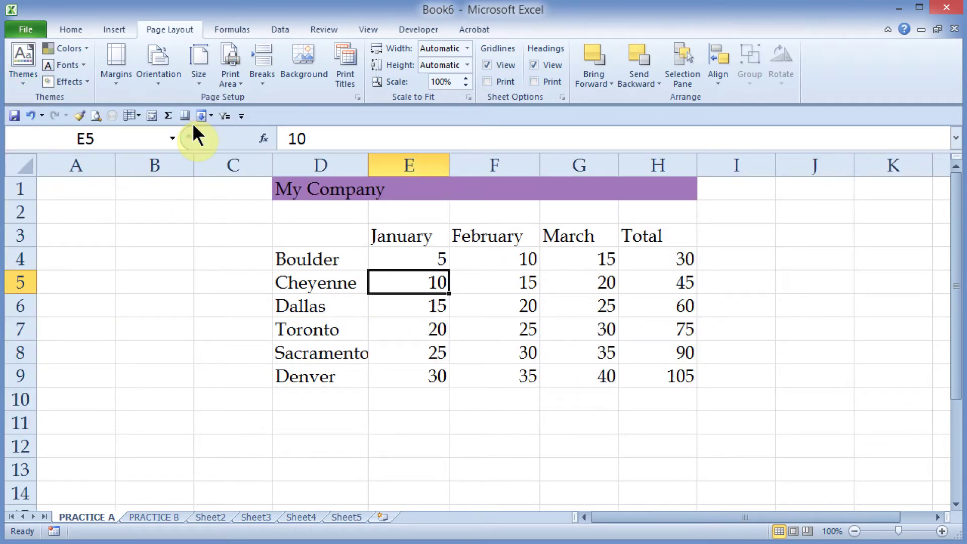
click(73, 30)
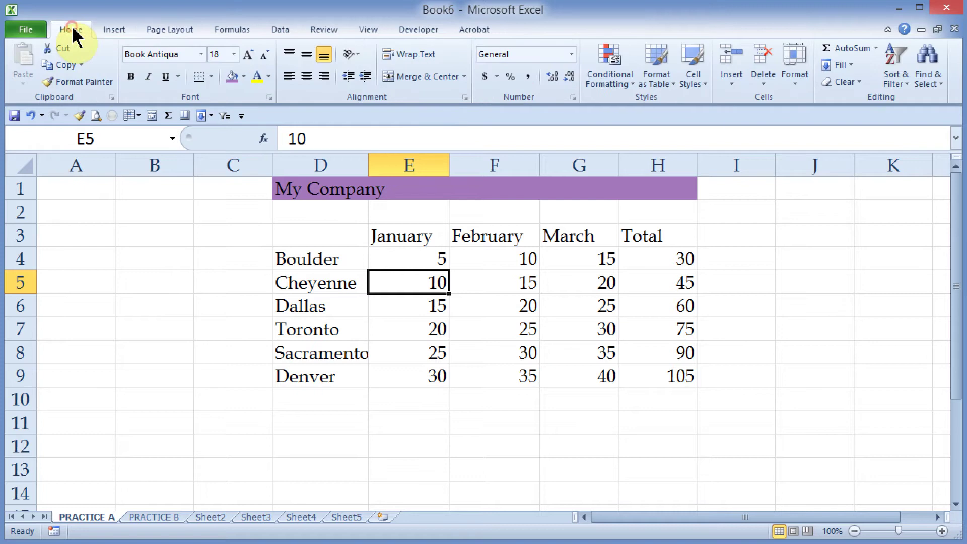
click(244, 77)
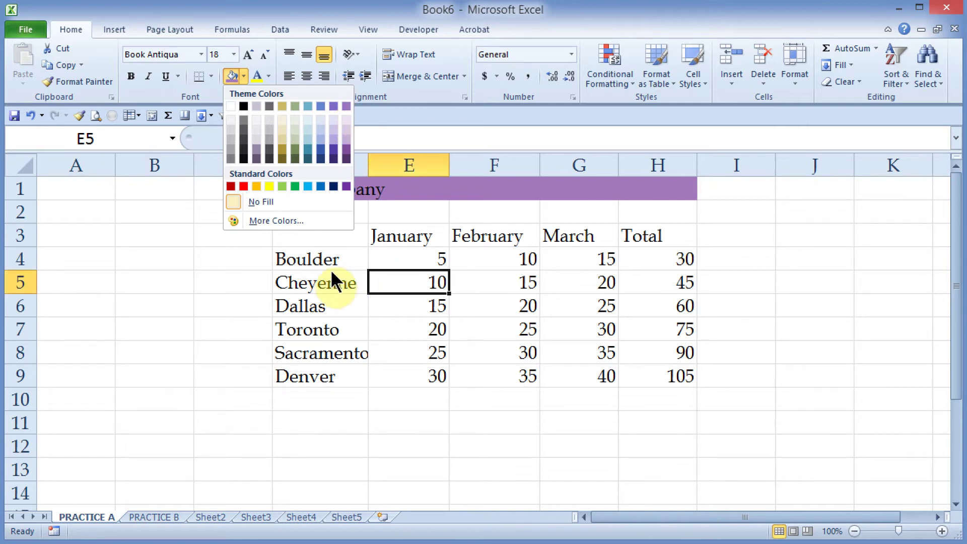
click(243, 75)
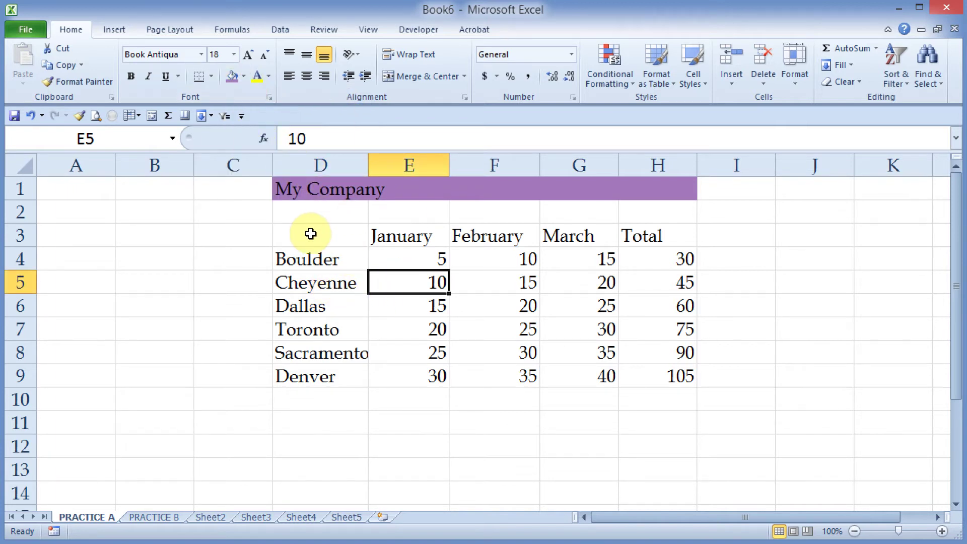
- Check the font of title cell D1 in the font list, leaving it Book Antiqua
click(310, 192)
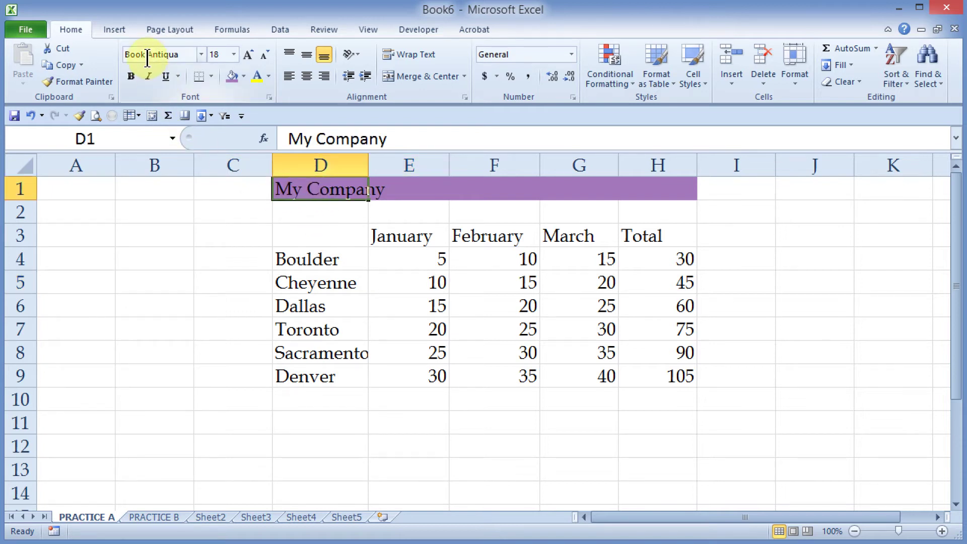
click(201, 55)
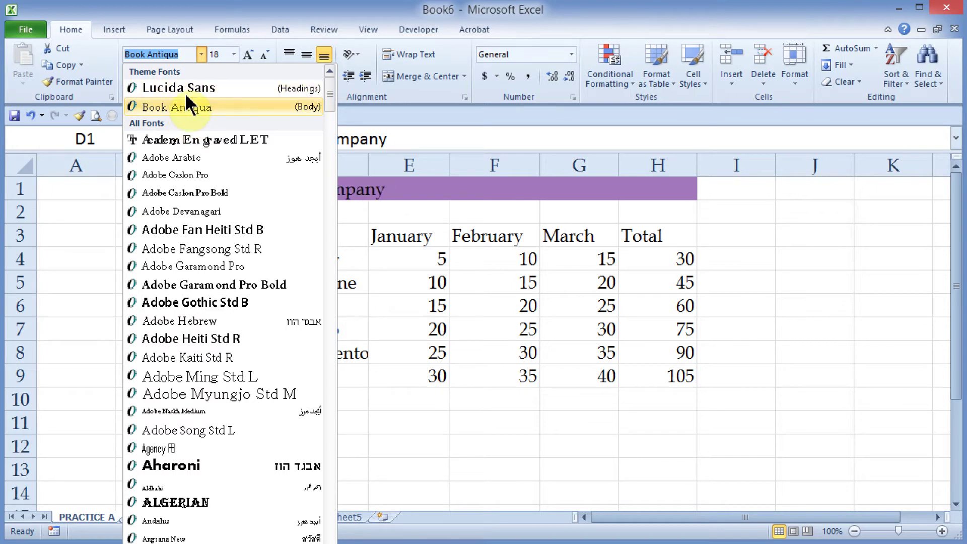
click(201, 55)
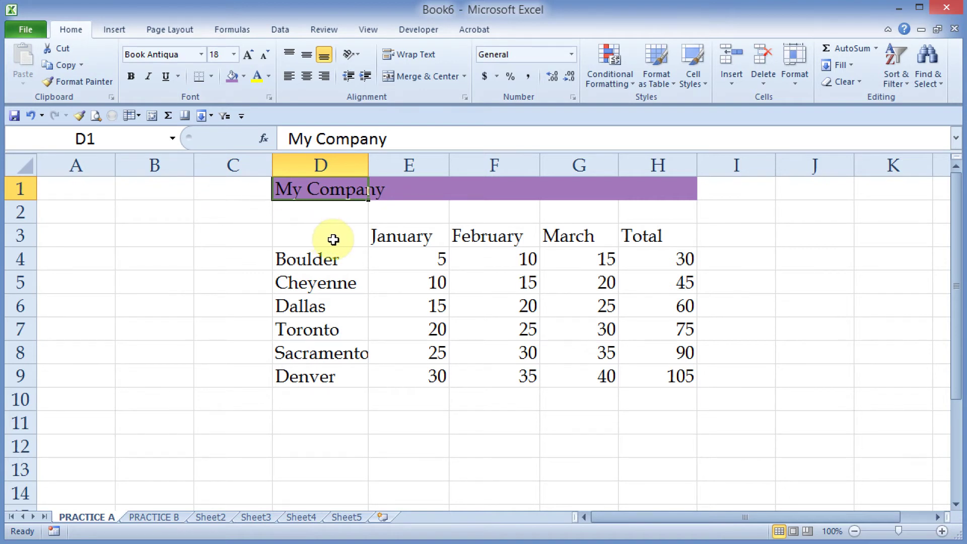
- Fill the January header E3 with standard Orange
click(403, 239)
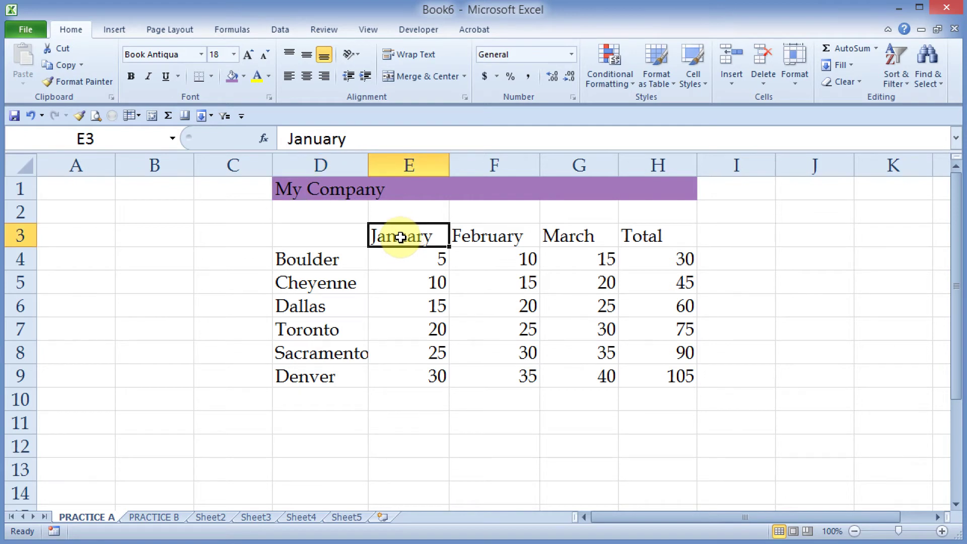
click(244, 76)
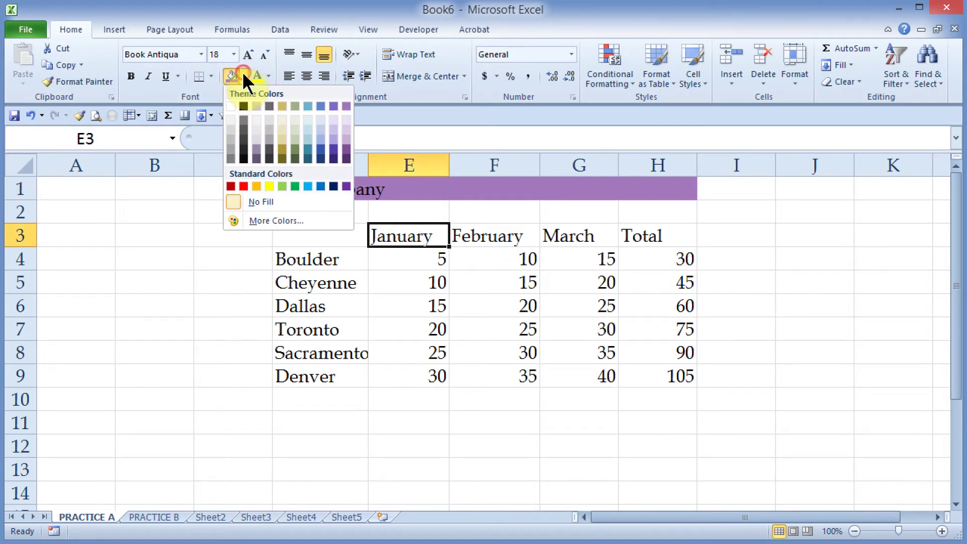
click(257, 187)
- Set the January header in the Algerian font
click(201, 54)
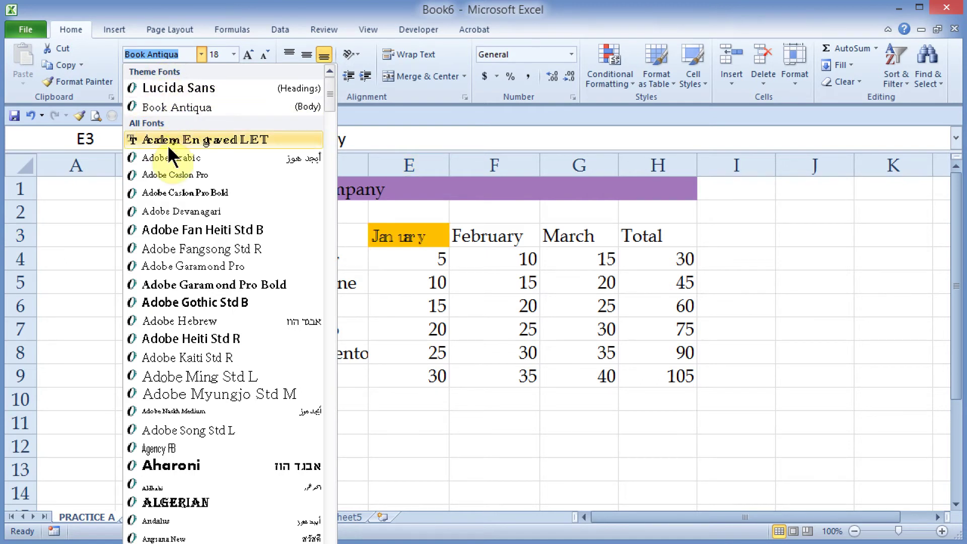
click(176, 501)
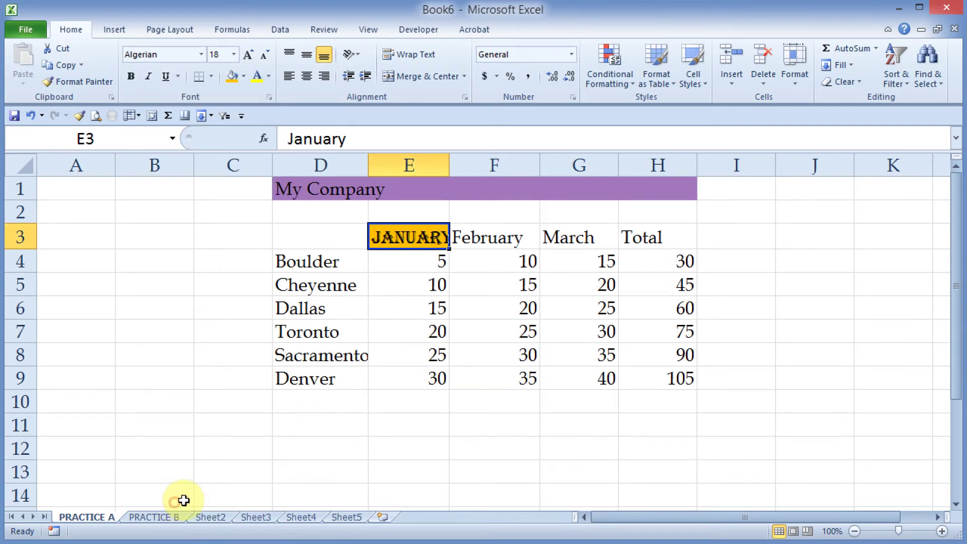
click(443, 340)
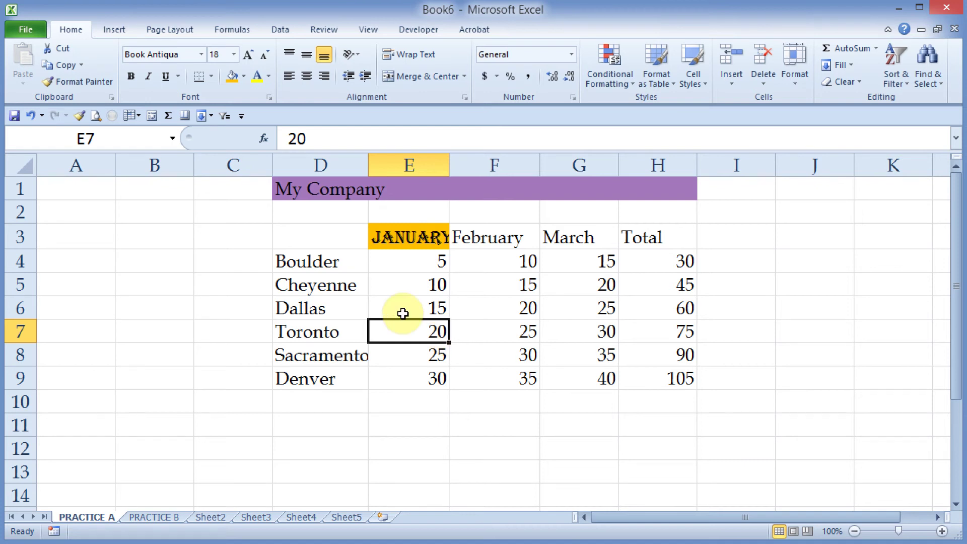
- Apply the Apothecary theme from the Built-In themes gallery
click(400, 287)
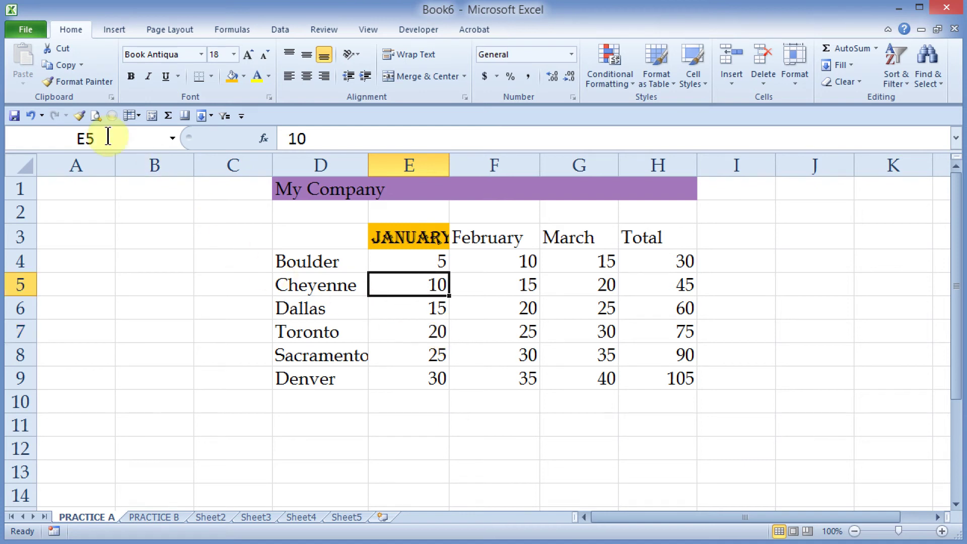
click(171, 31)
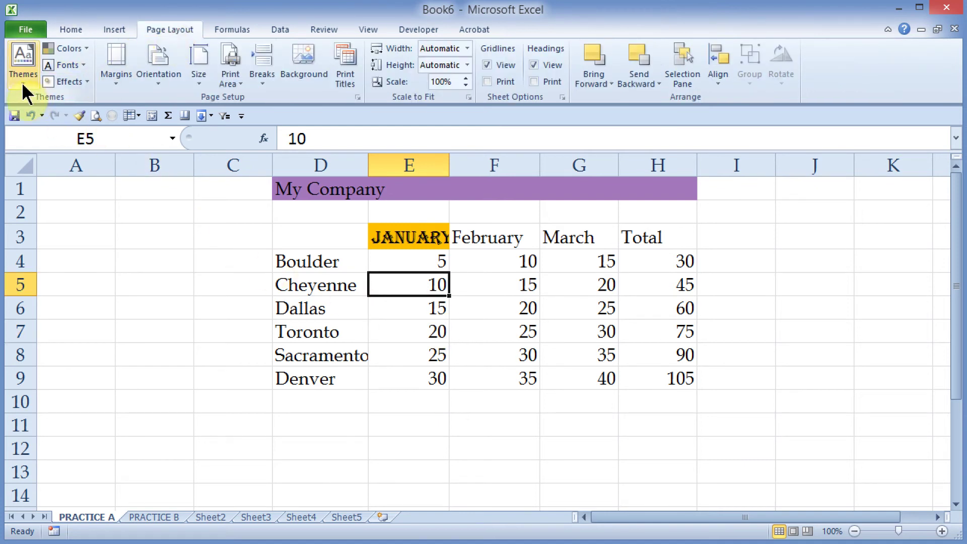
click(25, 85)
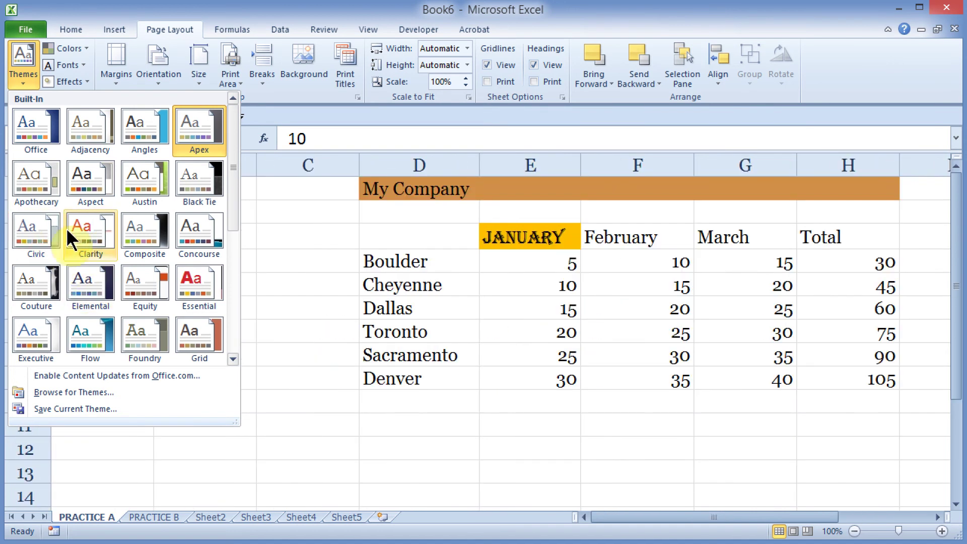
click(40, 186)
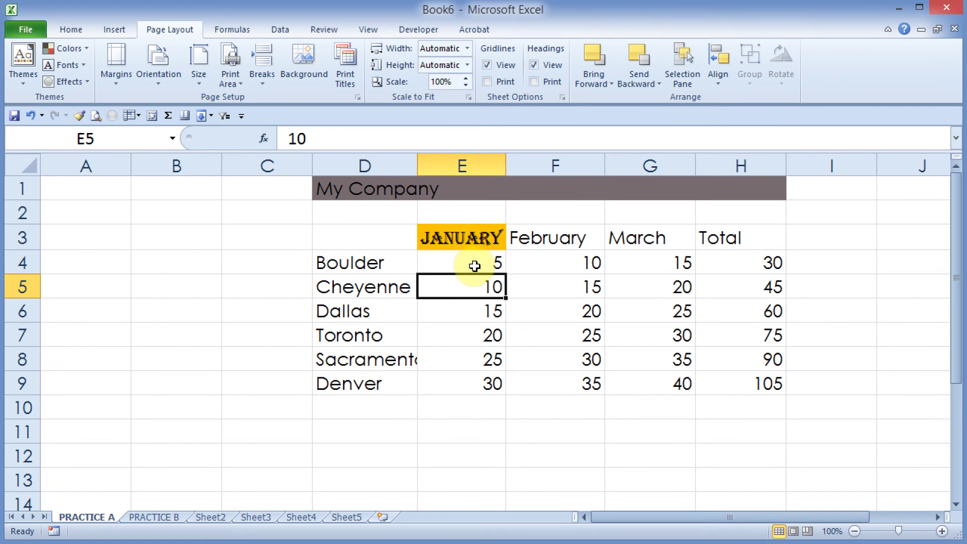
- Use Clear Formats on January header E3 to drop its orange fill and Algerian font
click(456, 238)
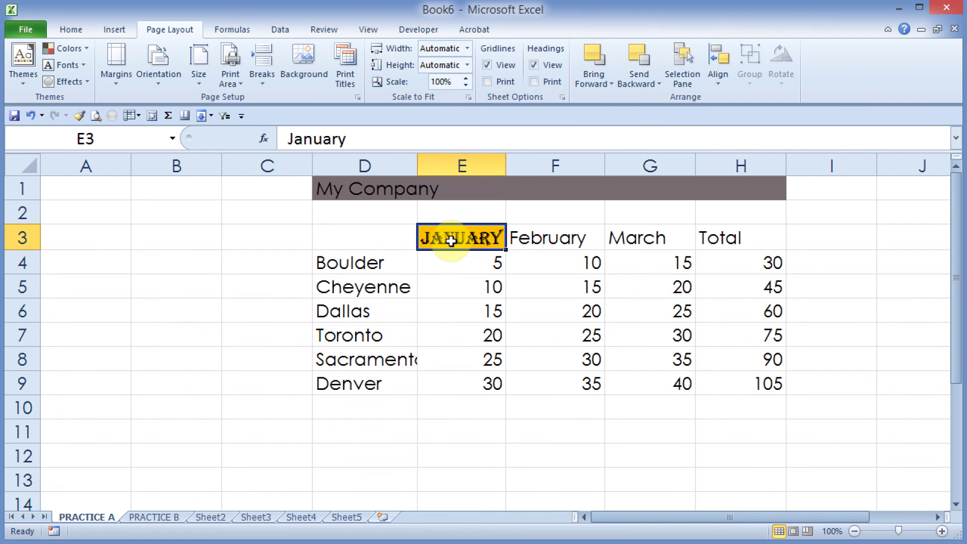
click(71, 29)
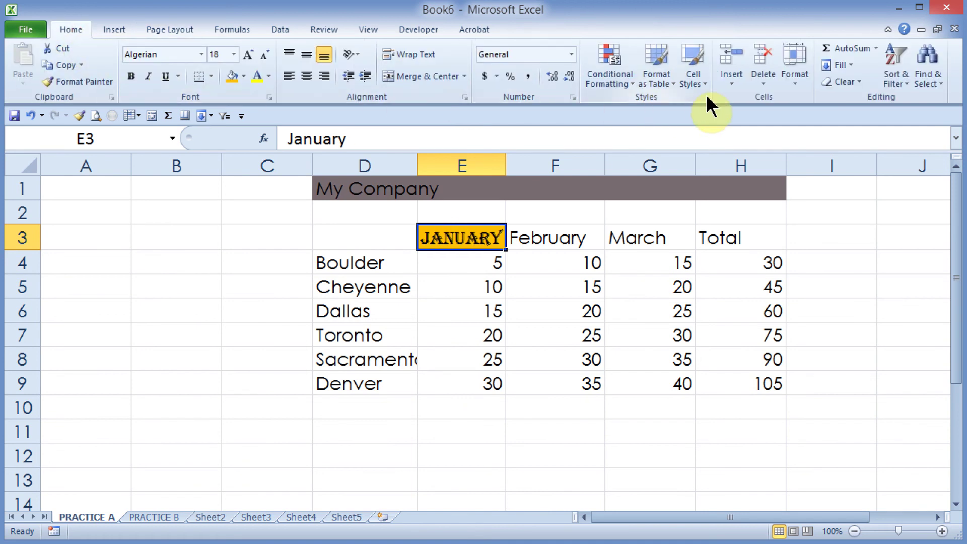
click(858, 80)
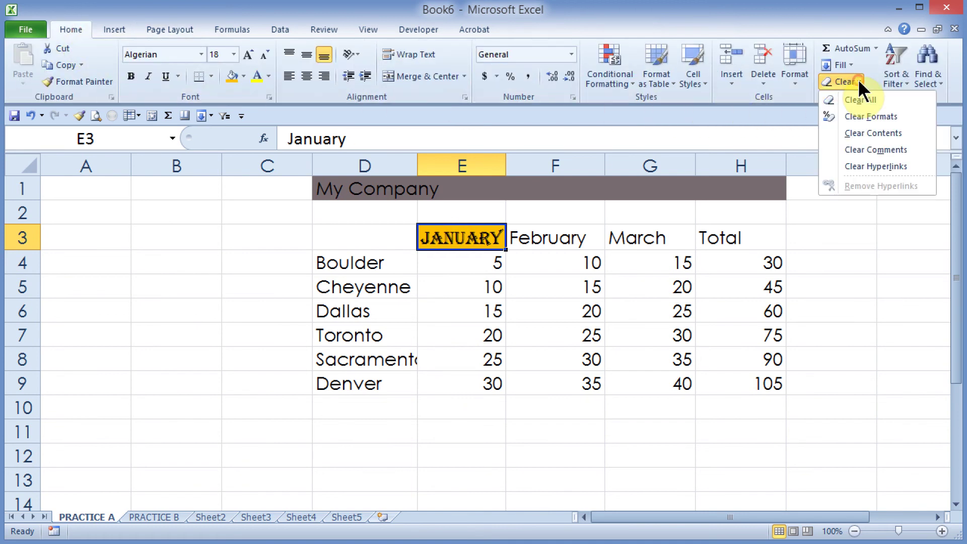
click(859, 116)
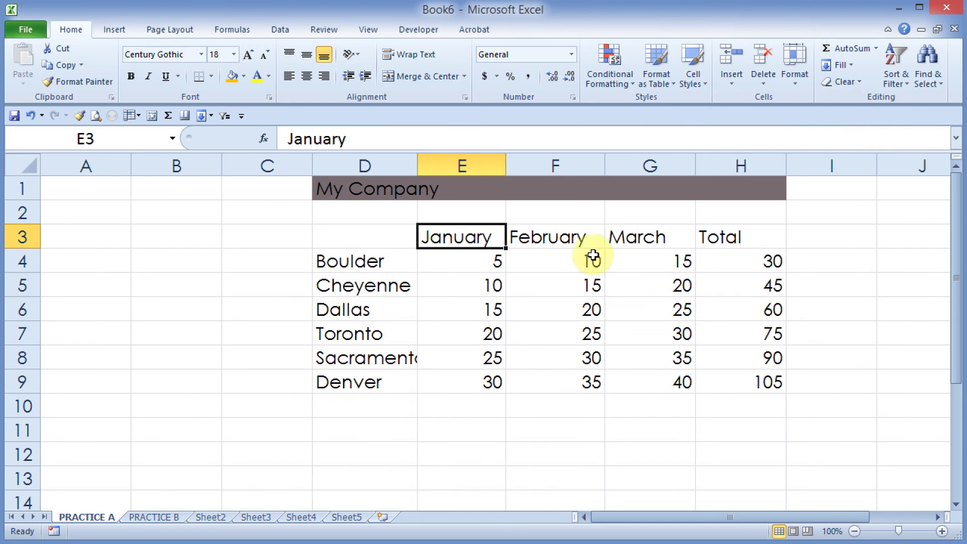
click(513, 282)
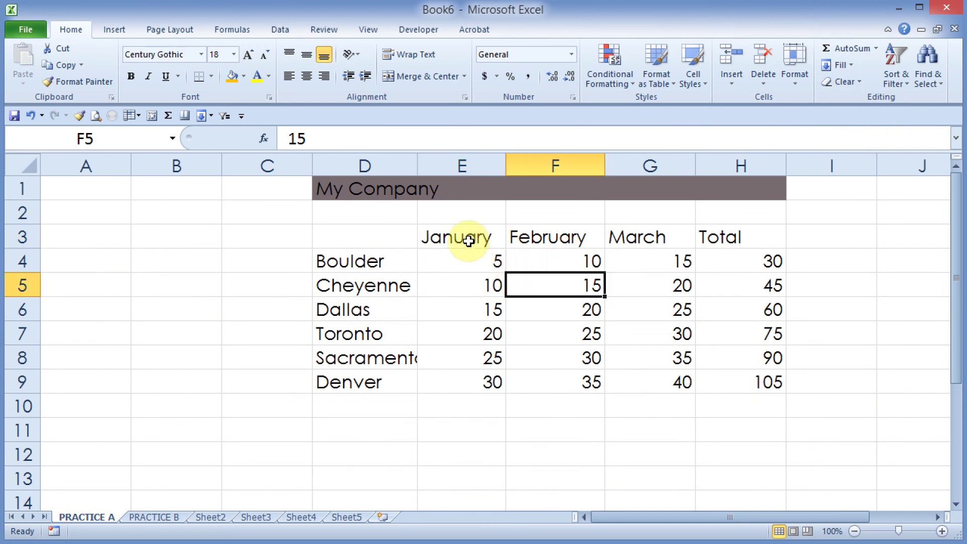
click(469, 263)
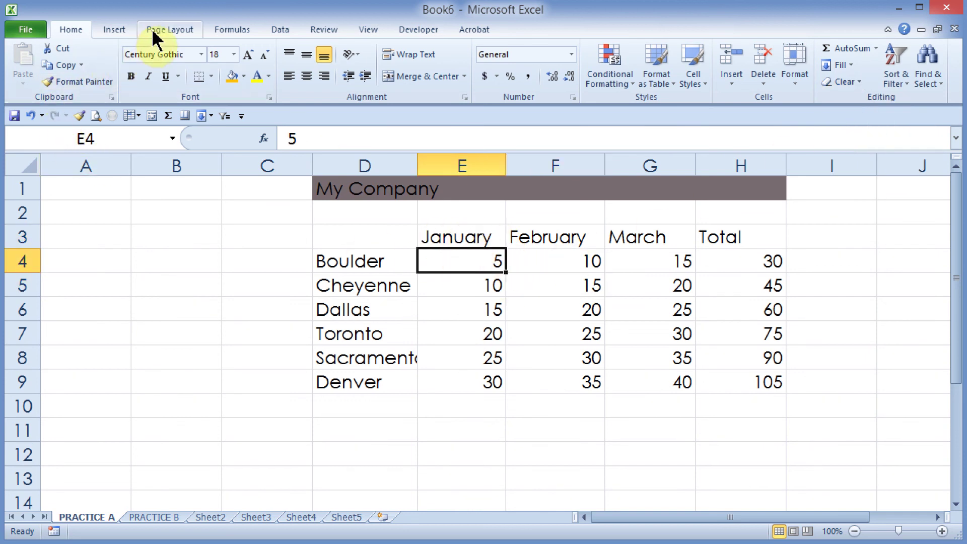